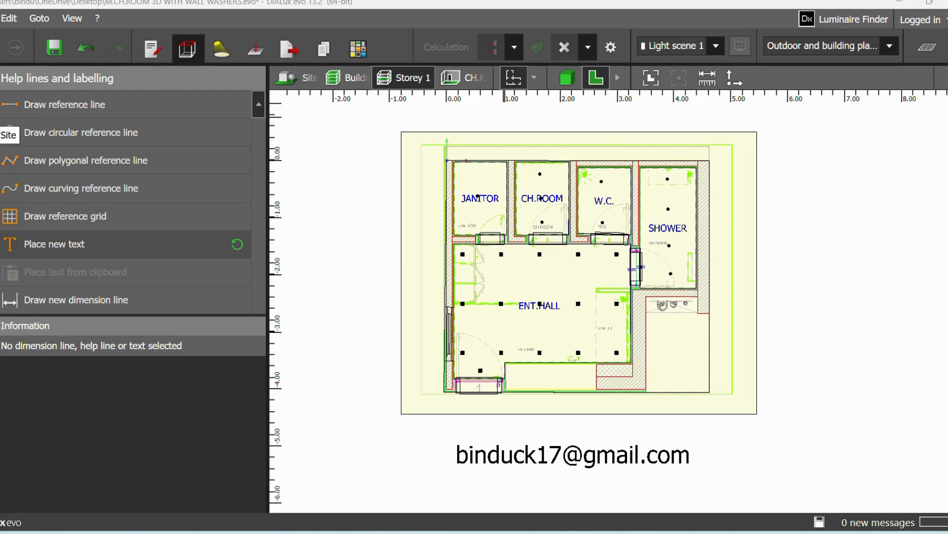
Step: Look through the construction tools for storeys, apertures, façade elements, spaces, roofs, ceilings, cutouts, and furniture and objects
left_click(0, 117)
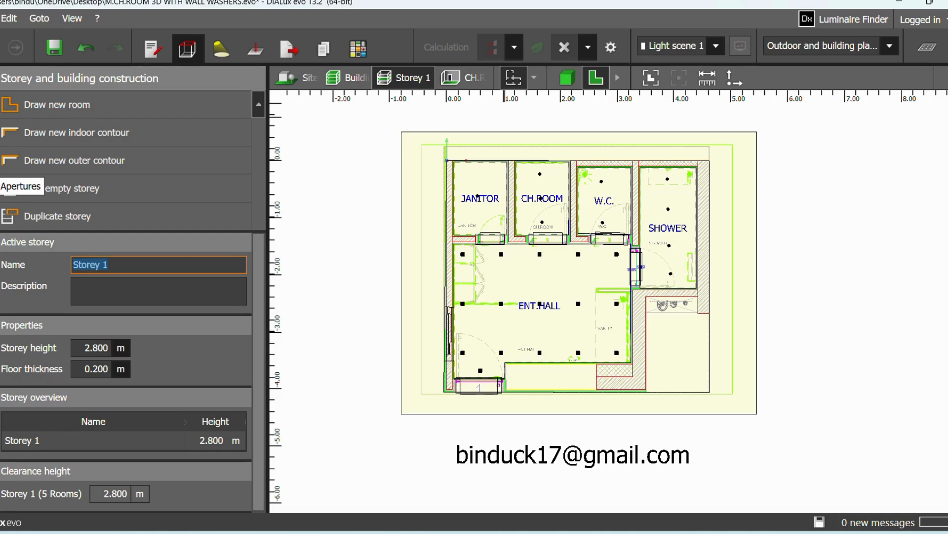
left_click(0, 169)
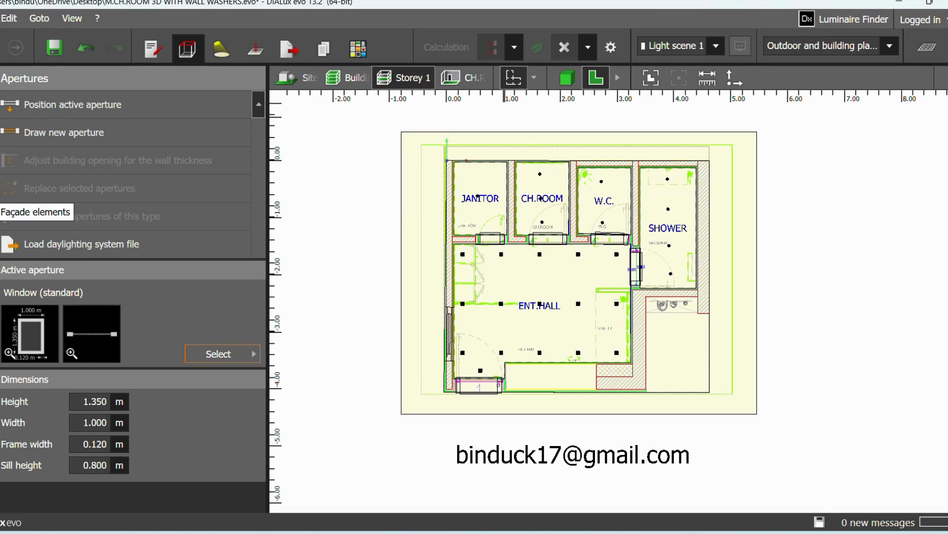
left_click(2, 202)
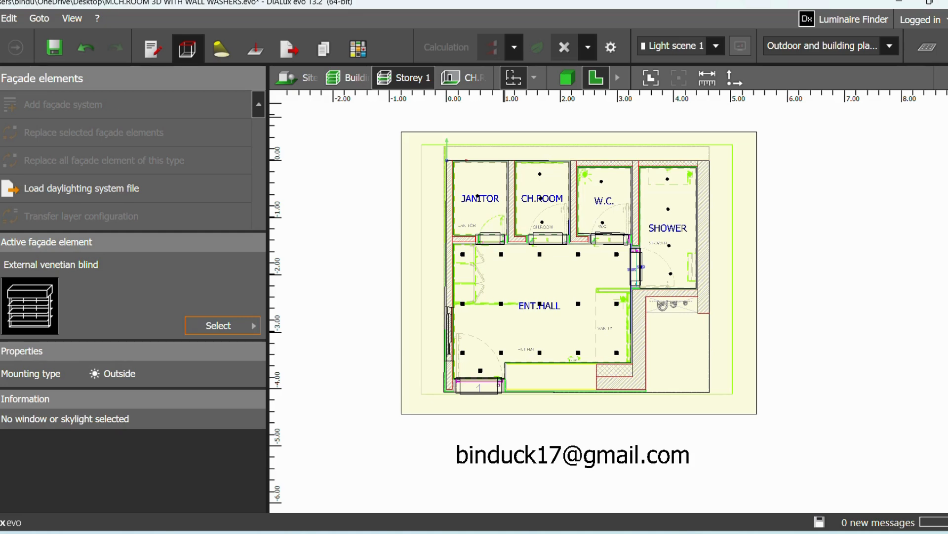
left_click(1, 230)
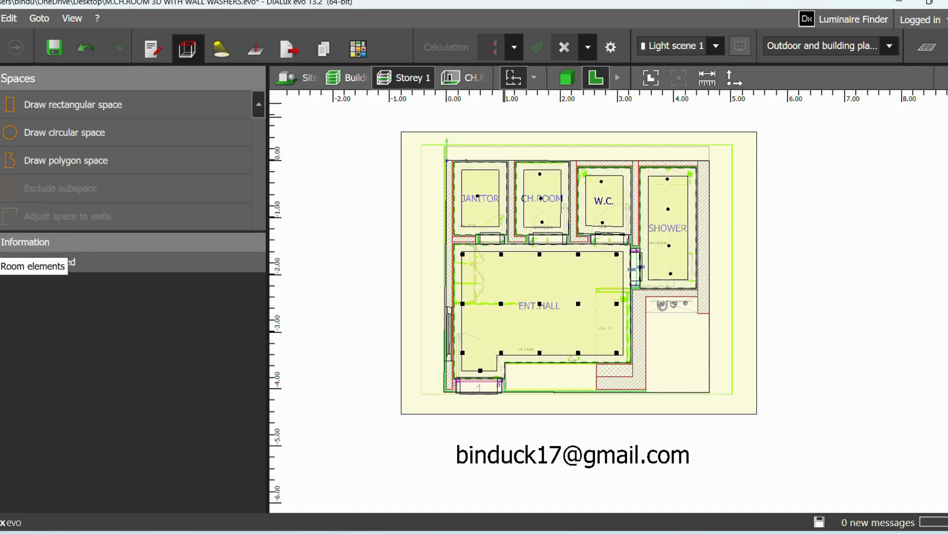
left_click(1, 245)
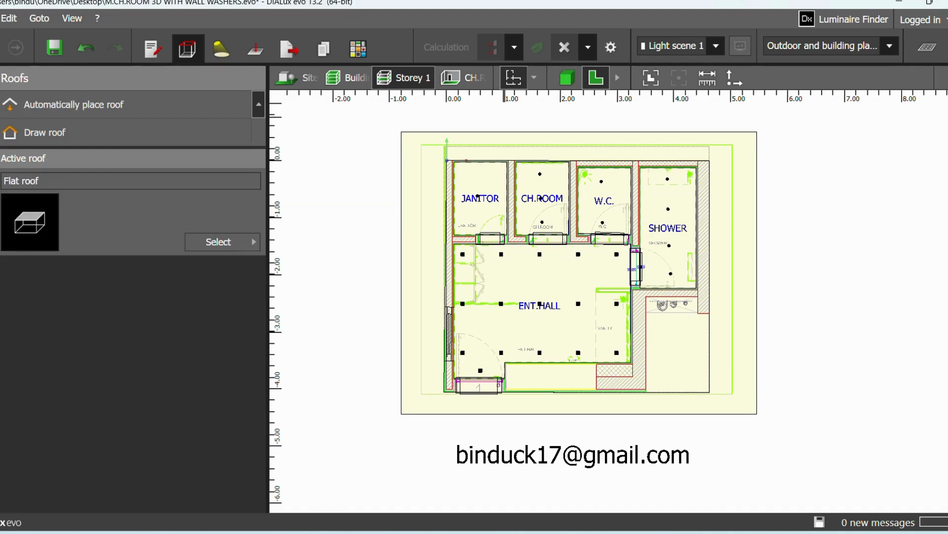
left_click(213, 243)
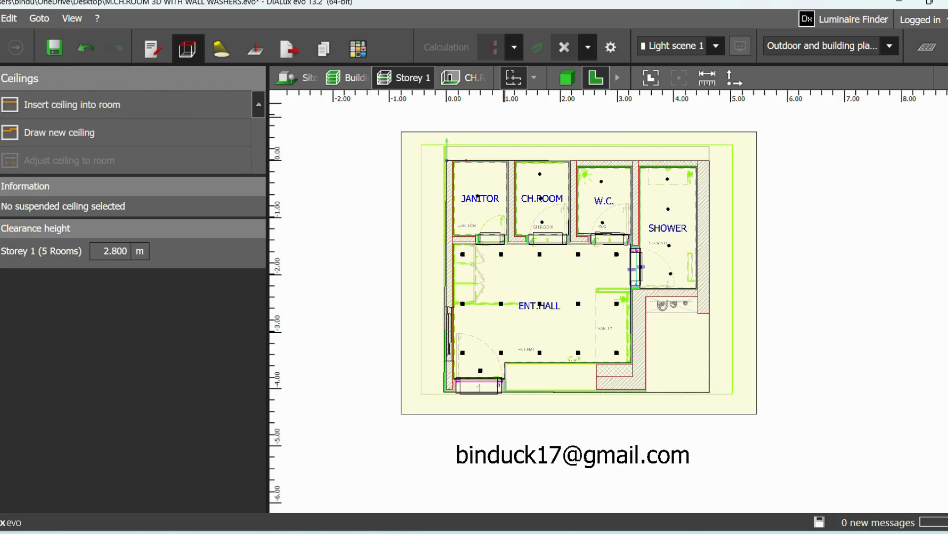
left_click(1, 326)
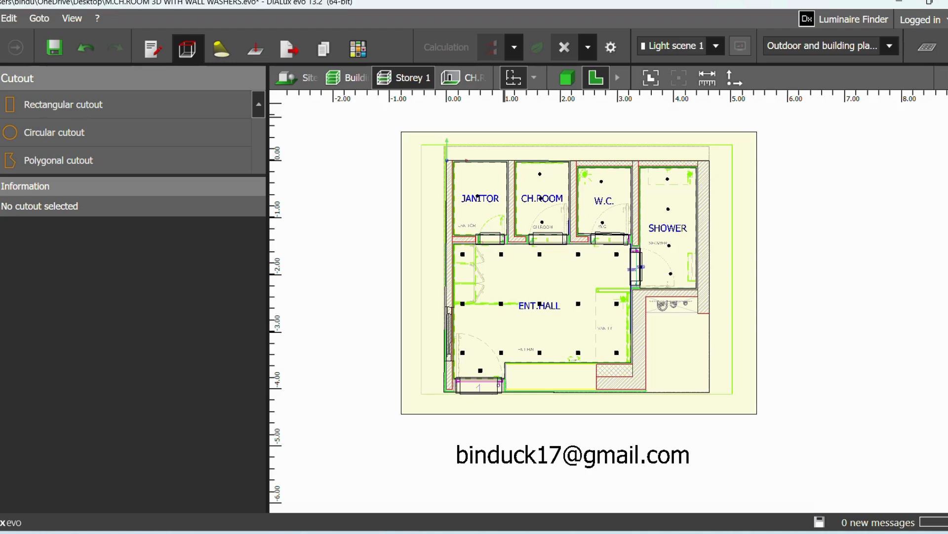
left_click(1, 352)
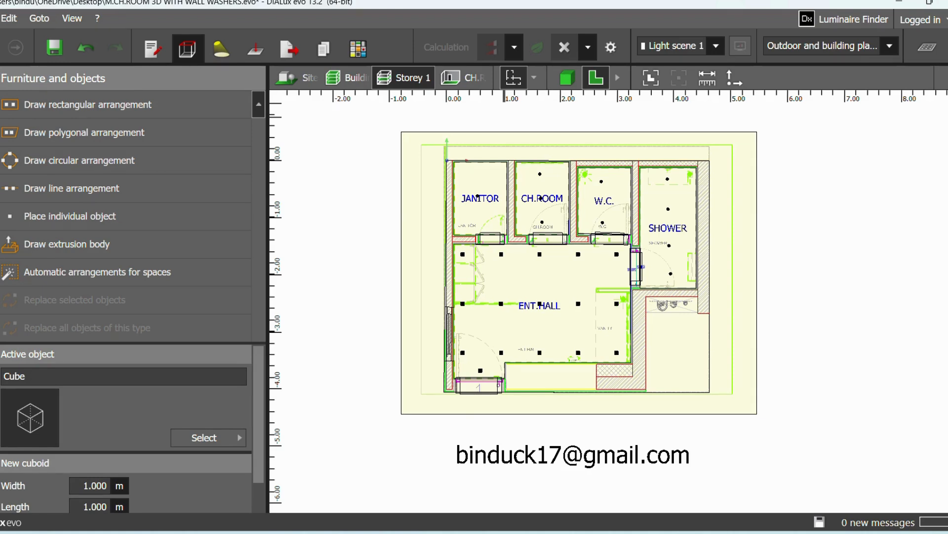
left_click(1, 324)
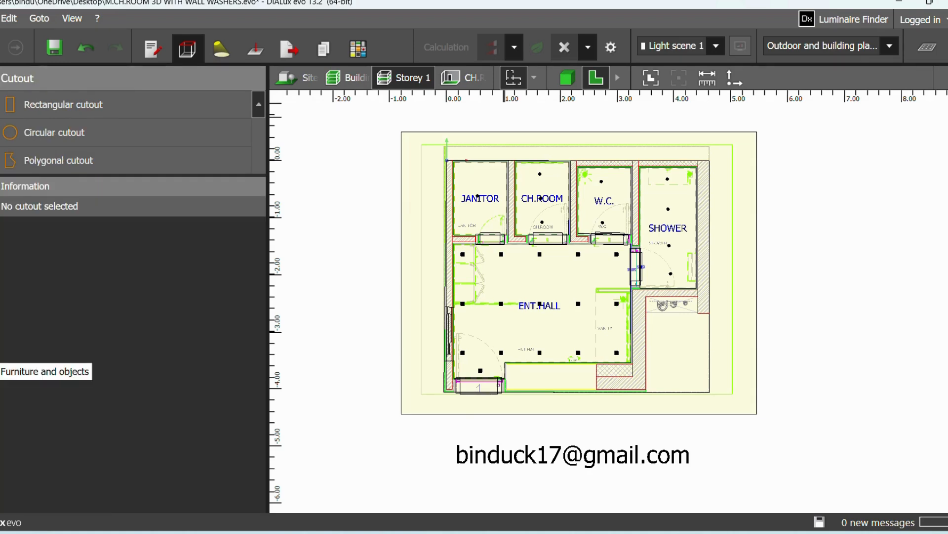
left_click(2, 357)
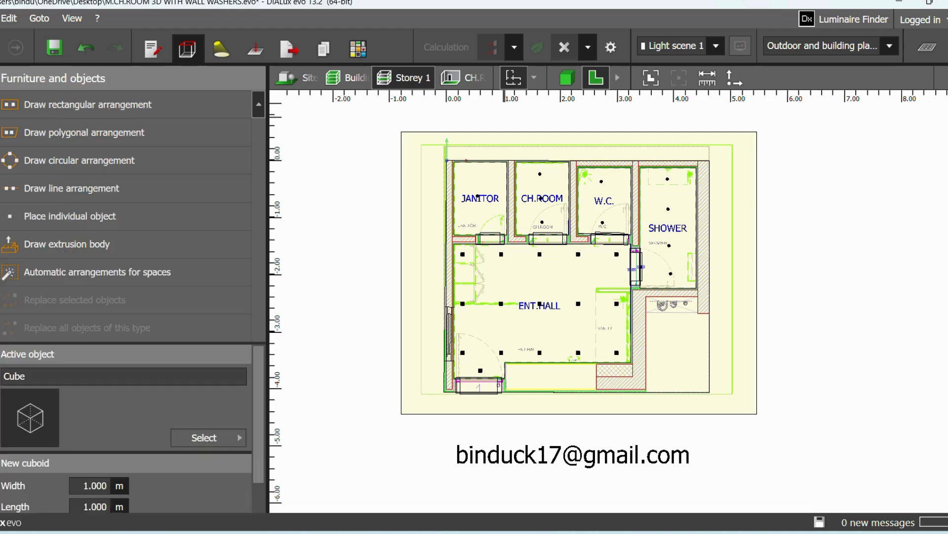
Step: Browse the object catalogue's standard shapes and last used furniture, and close it without choosing an object
left_click(217, 435)
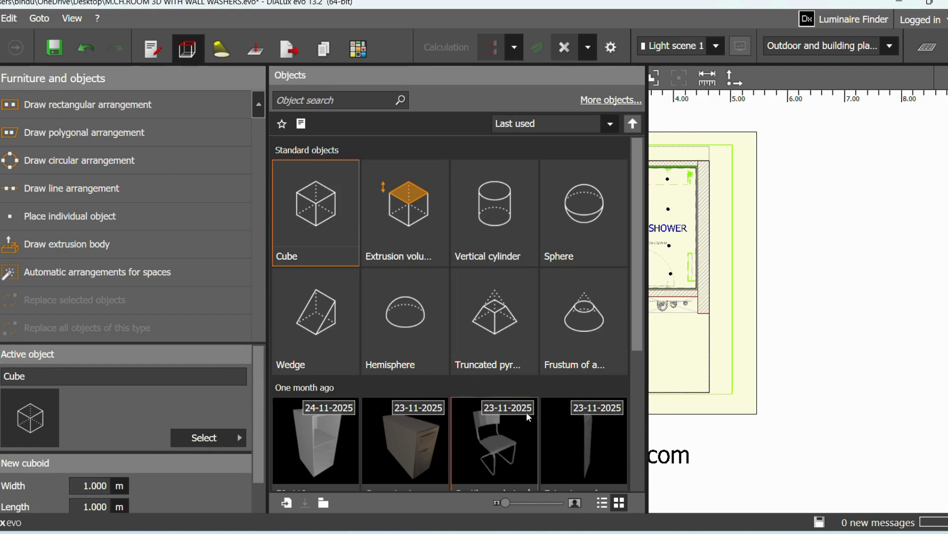
scroll(507, 388, "down", 2)
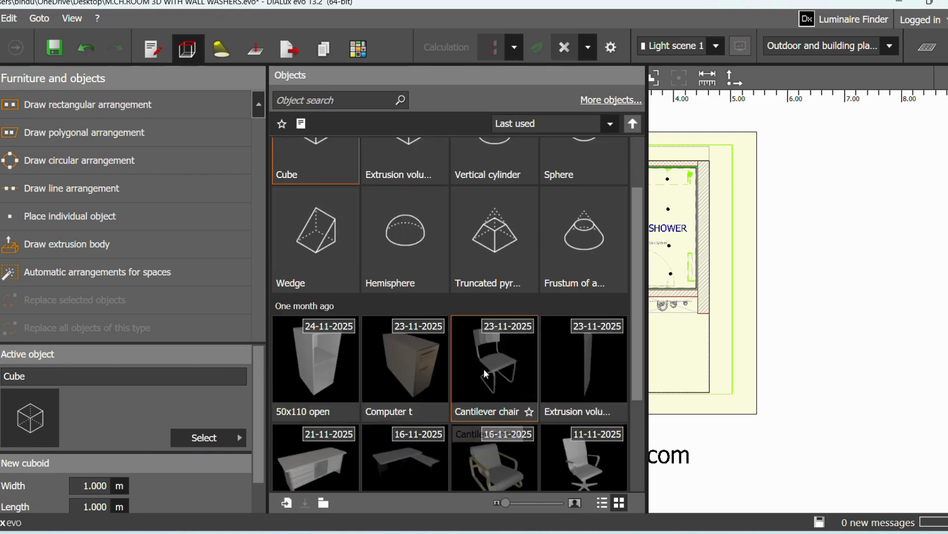
scroll(456, 383, "down", 2)
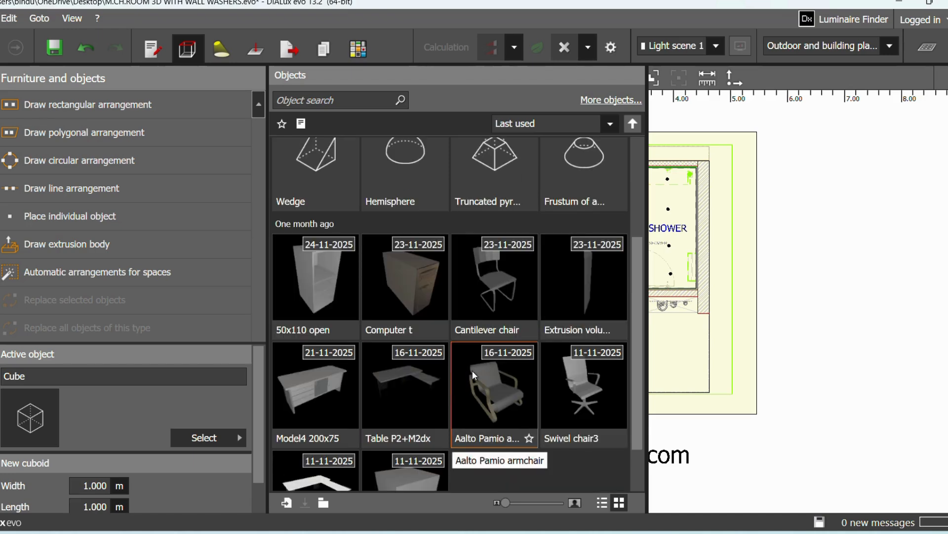
scroll(472, 370, "down", 2)
scroll(401, 366, "up", 3)
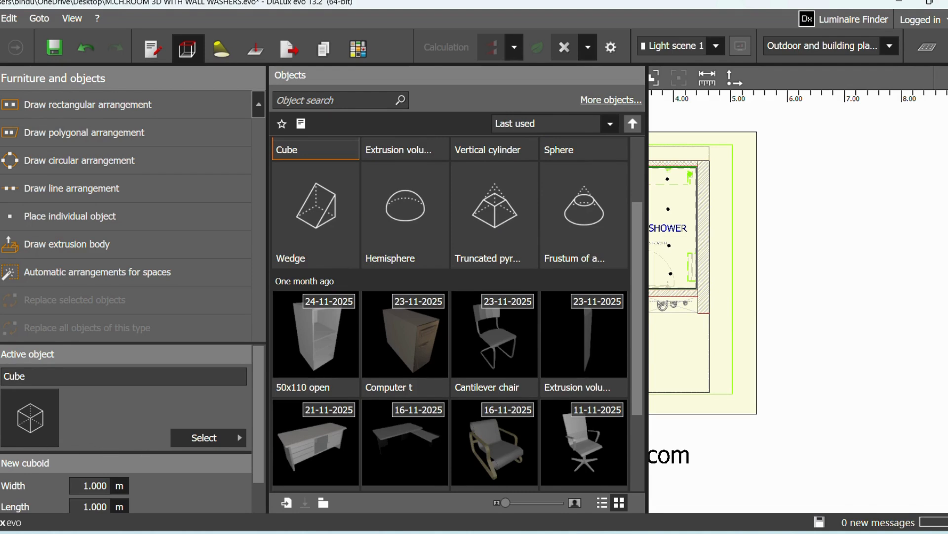
key("Escape")
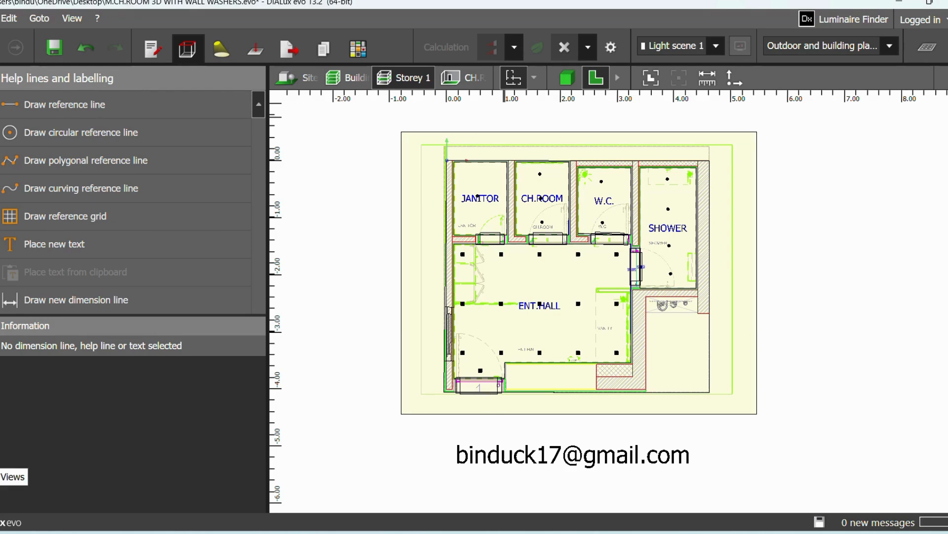
Step: Look at the saved views, and use the project tree to hide Storey 1's luminaires and show them again
left_click(0, 457)
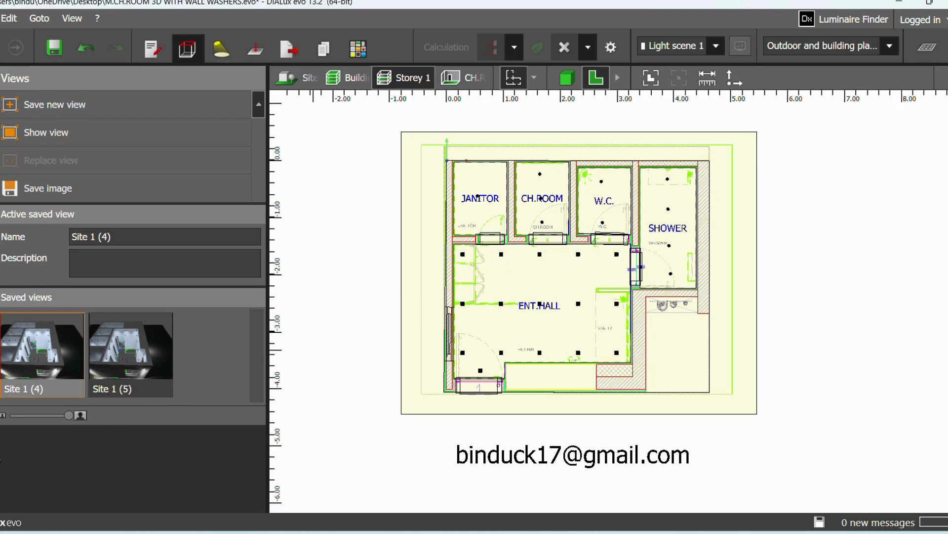
left_click(1, 484)
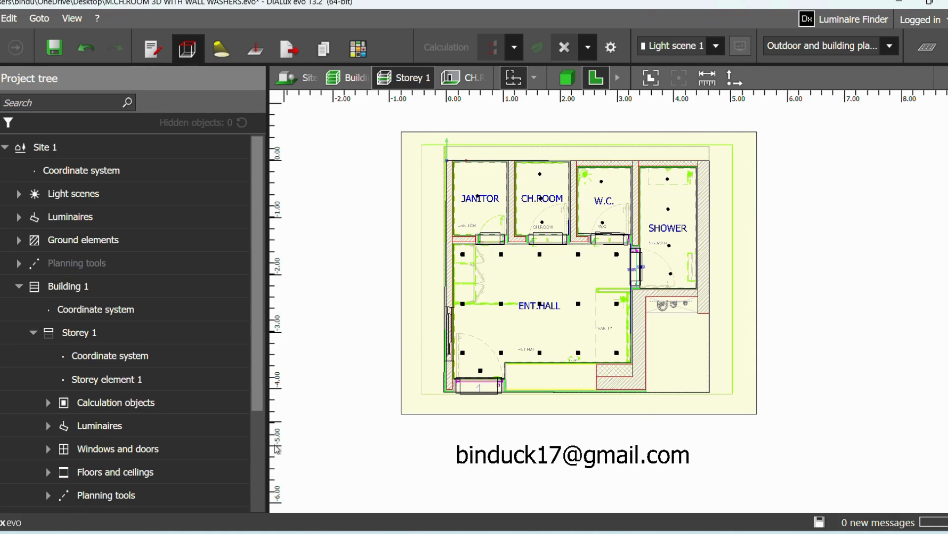
left_click(242, 426)
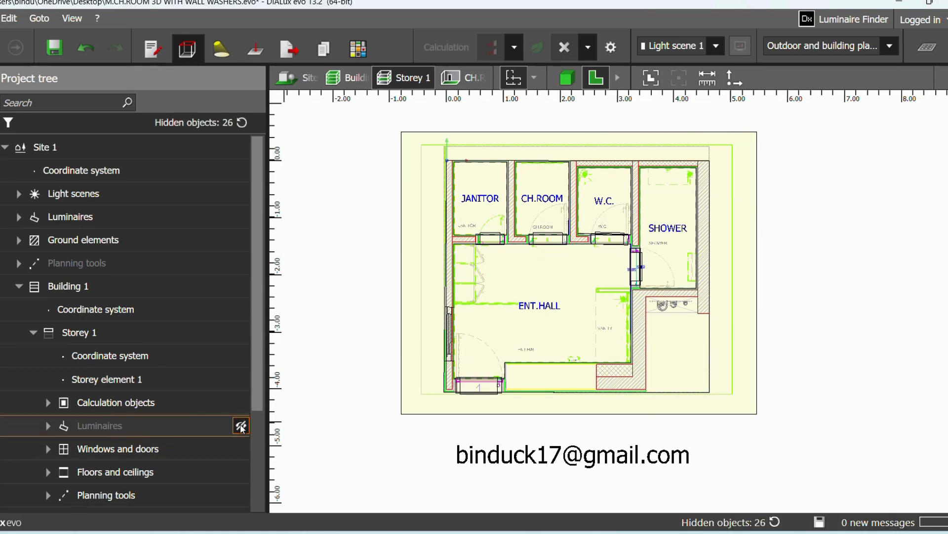
left_click(241, 426)
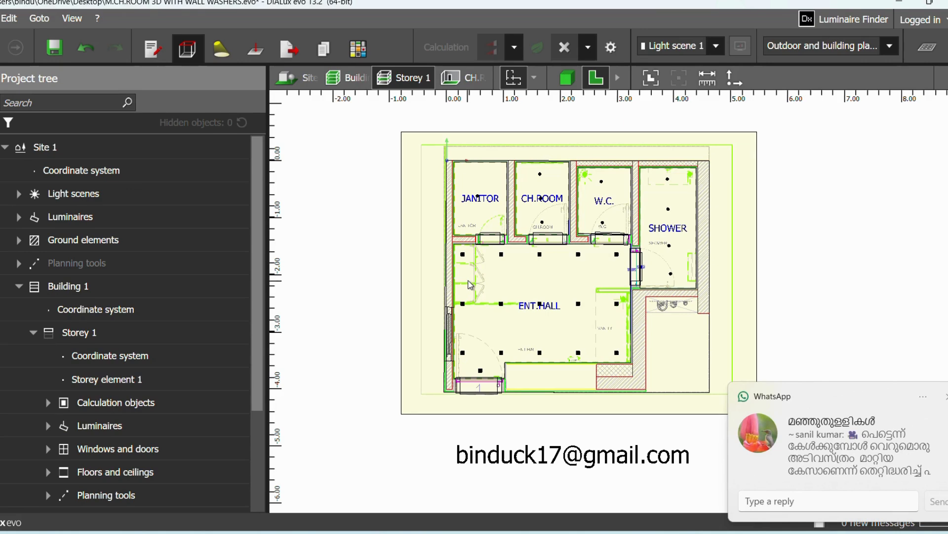
Step: Show Storey 1 in 3D and examine its lit rooms from the outside and above
left_click(568, 77)
left_click_drag(594, 218, 664, 236)
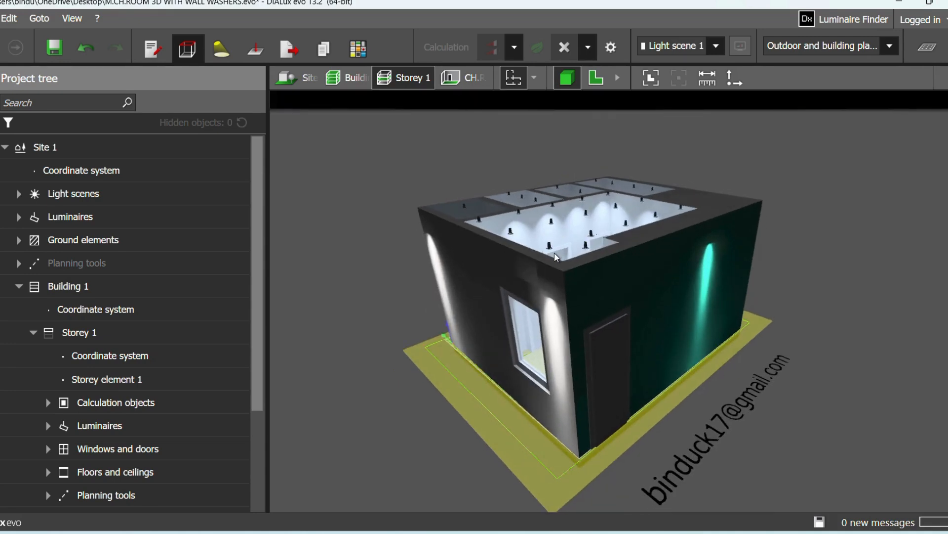
left_click_drag(606, 242, 568, 257)
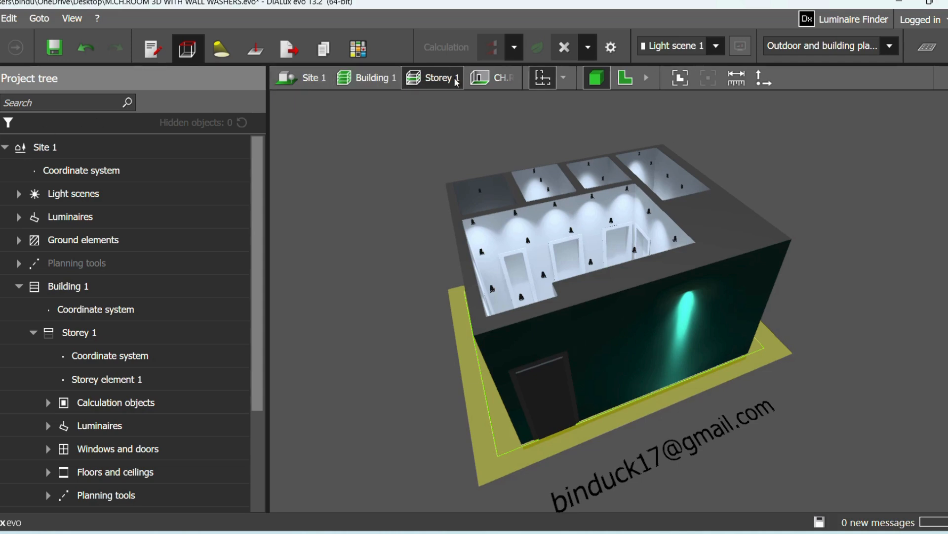
Step: View CH.ROOM in 3D and in floor plan, and return to the plan of Building 1
left_click(507, 79)
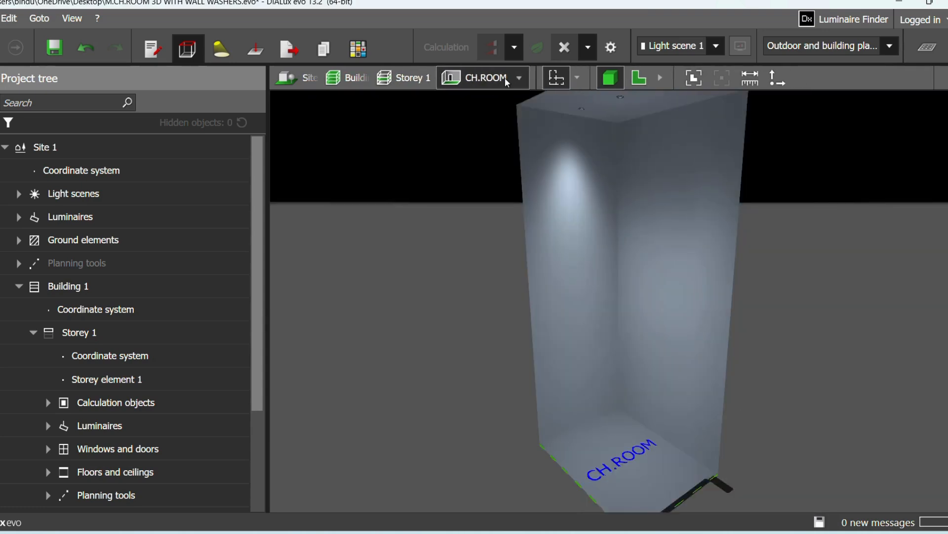
left_click(624, 79)
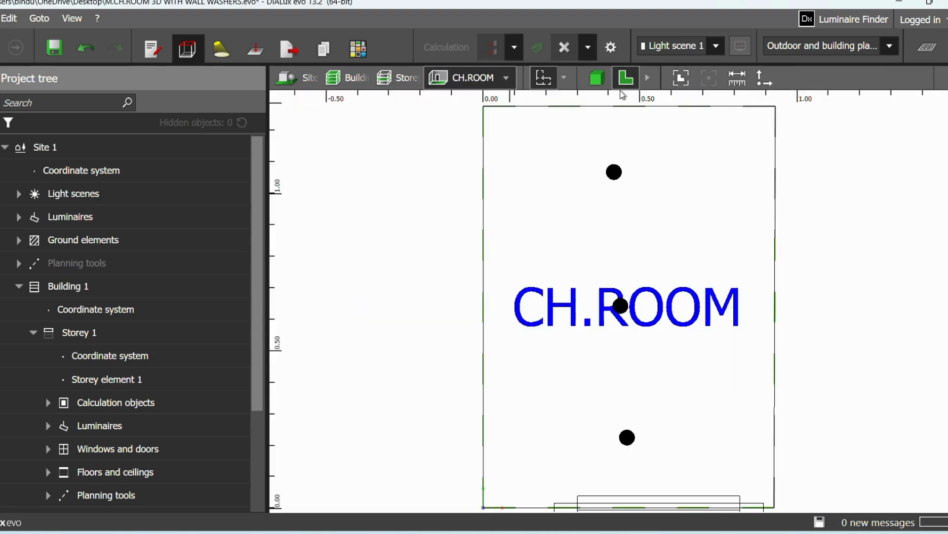
left_click(346, 78)
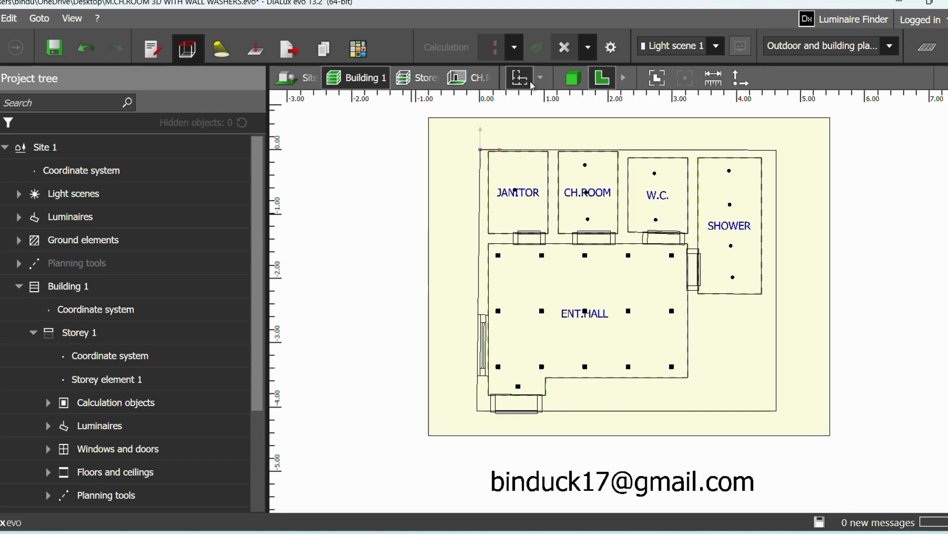
Step: Open the luminaire planning tools and inspect the rectangular luminaire arrangement in ENT.HALL, leaving it deselected
left_click(221, 50)
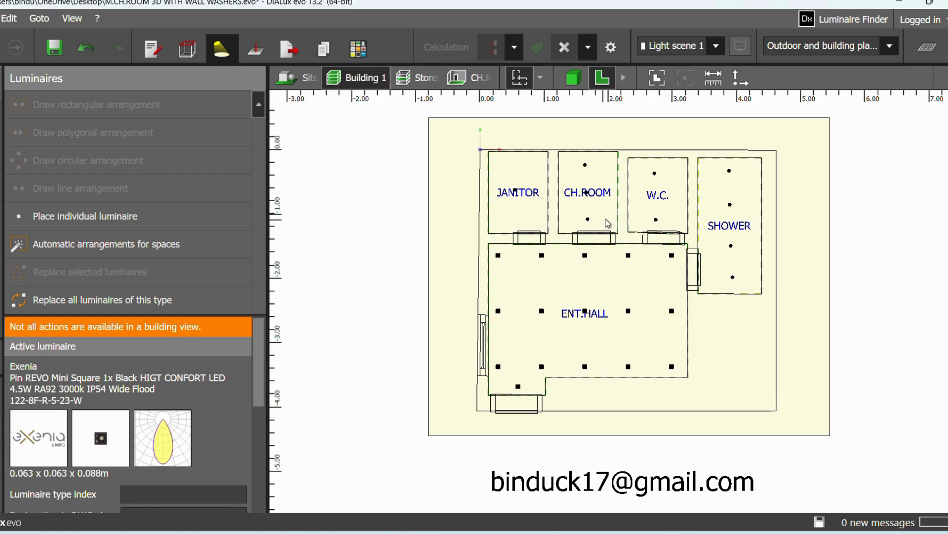
left_click(500, 257)
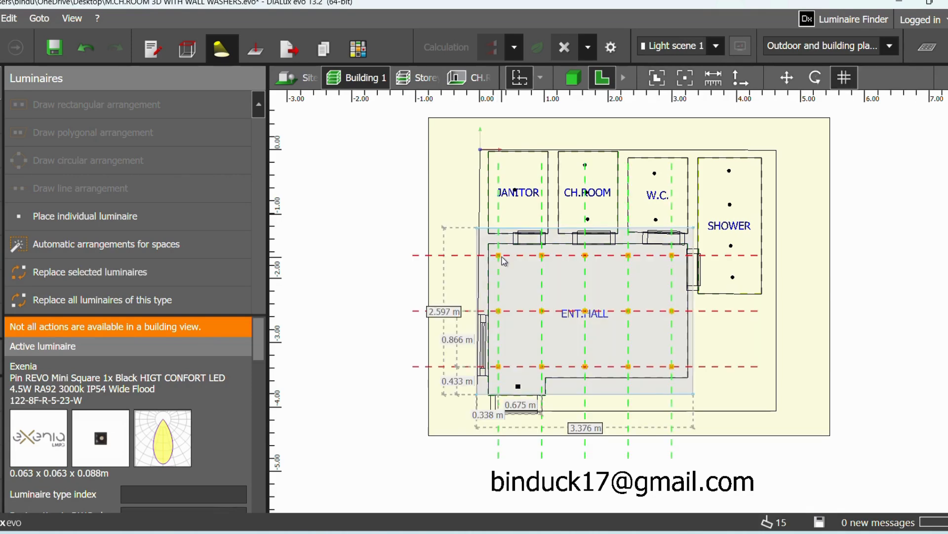
left_click(358, 207)
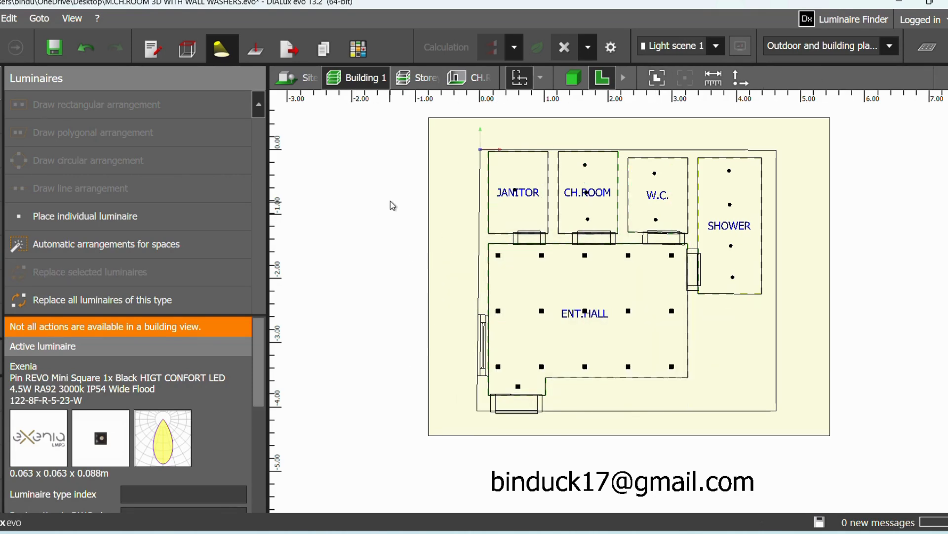
Step: Check the lighting calculation results overview for the storey's rooms and close it
left_click(933, 49)
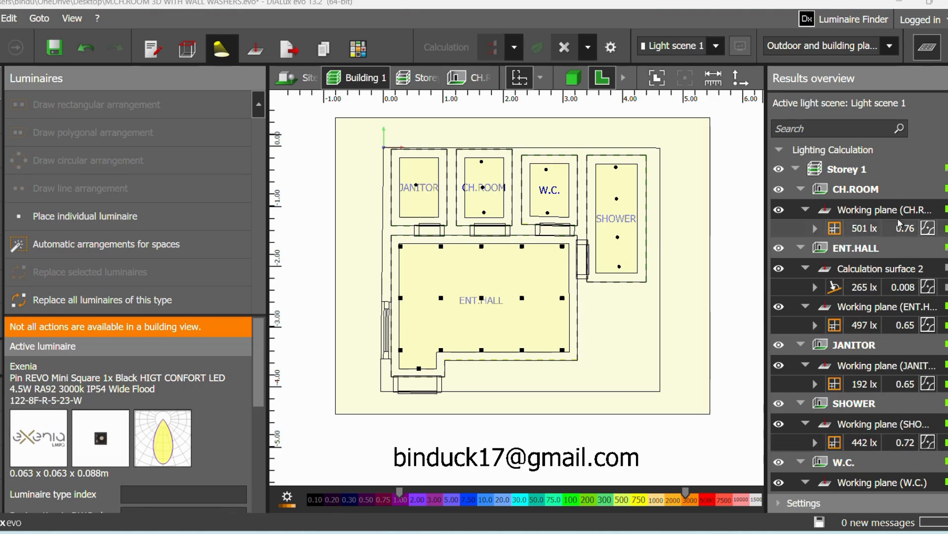
left_click(930, 53)
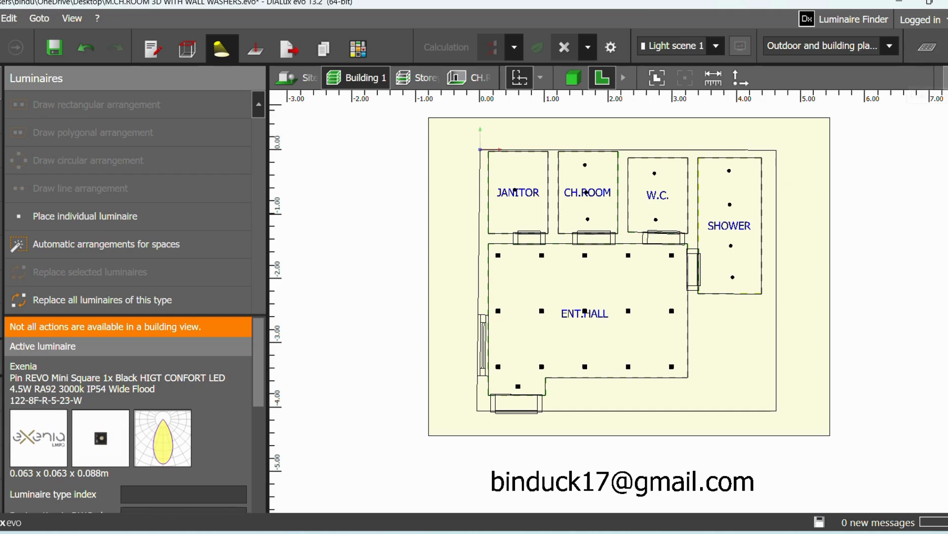
Step: In the display options, turn on the light distribution curves for all luminaires
left_click(945, 78)
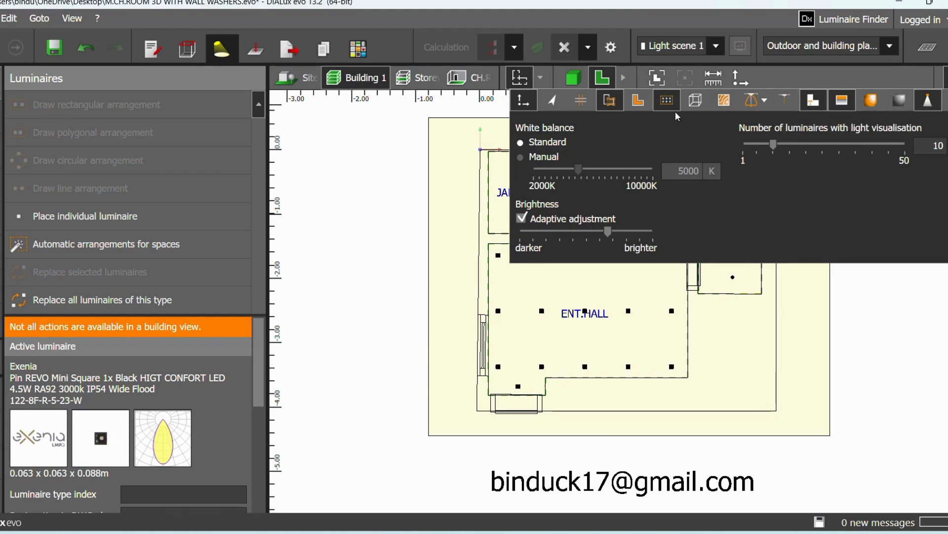
left_click(767, 100)
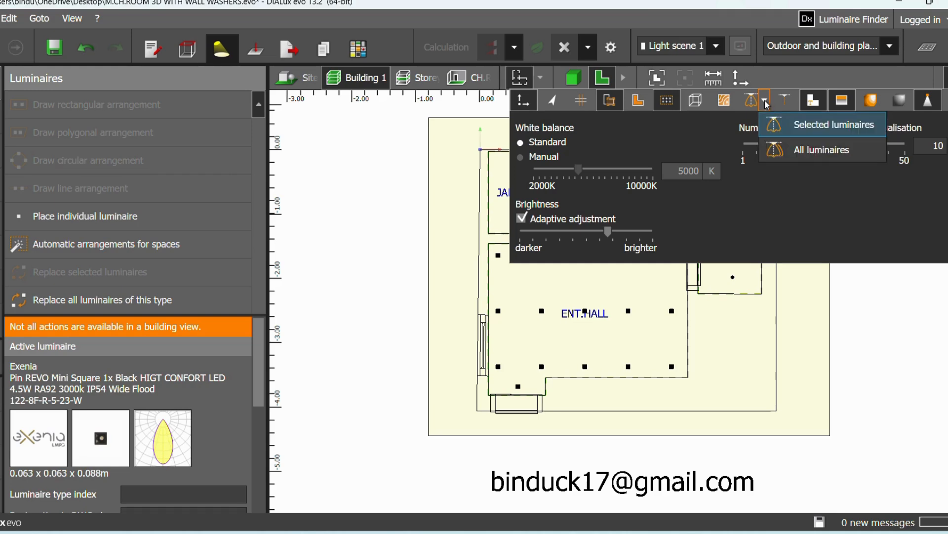
left_click(808, 148)
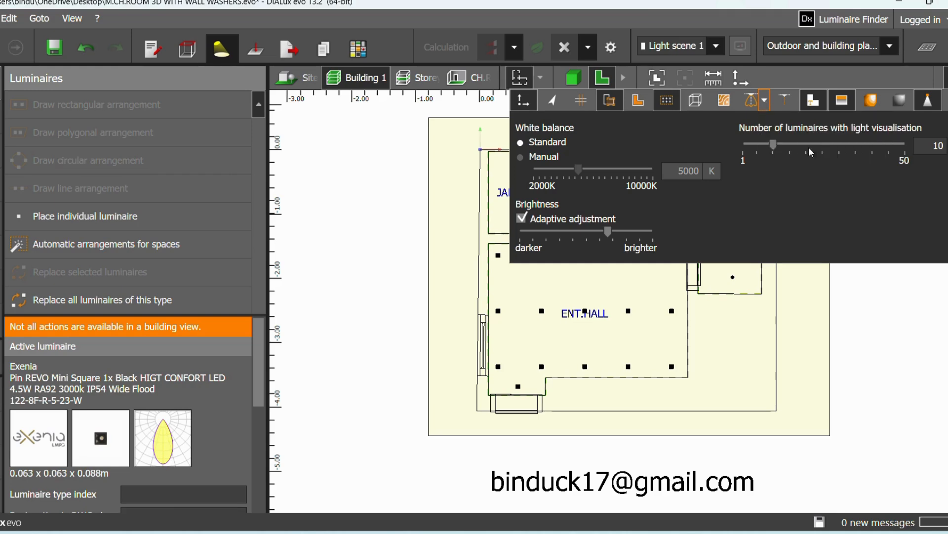
left_click(747, 104)
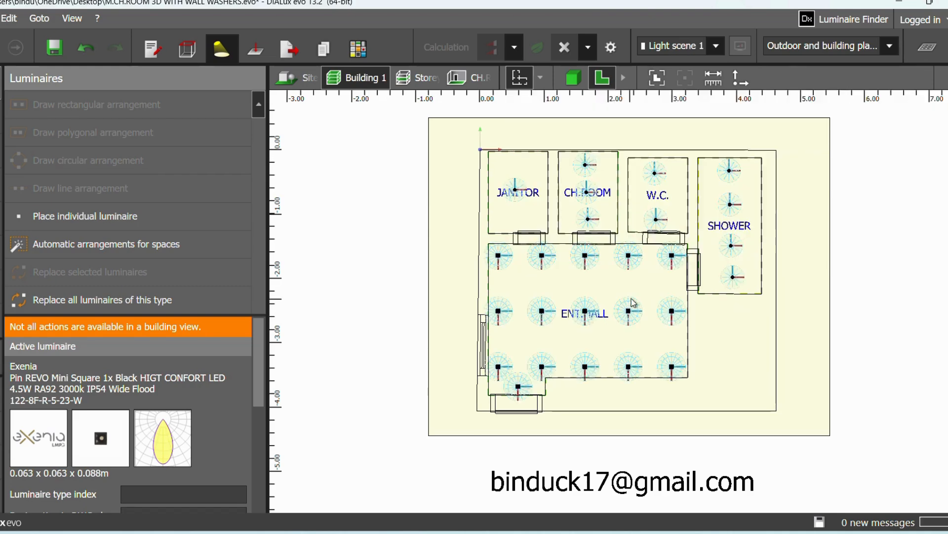
Step: Show Building 1 in 3D and inspect its exterior lighting
left_click(572, 81)
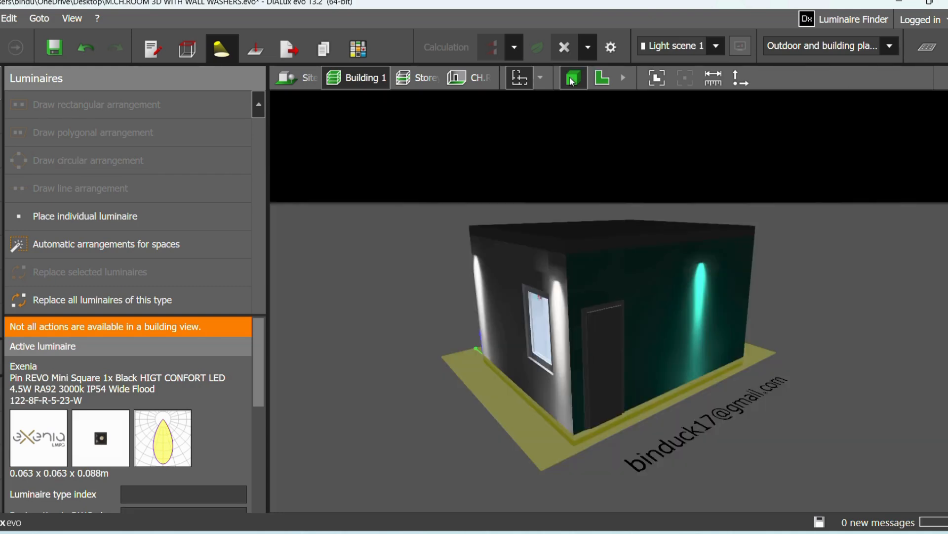
scroll(662, 306, "up", 3)
middle_click_drag(667, 315, 662, 295)
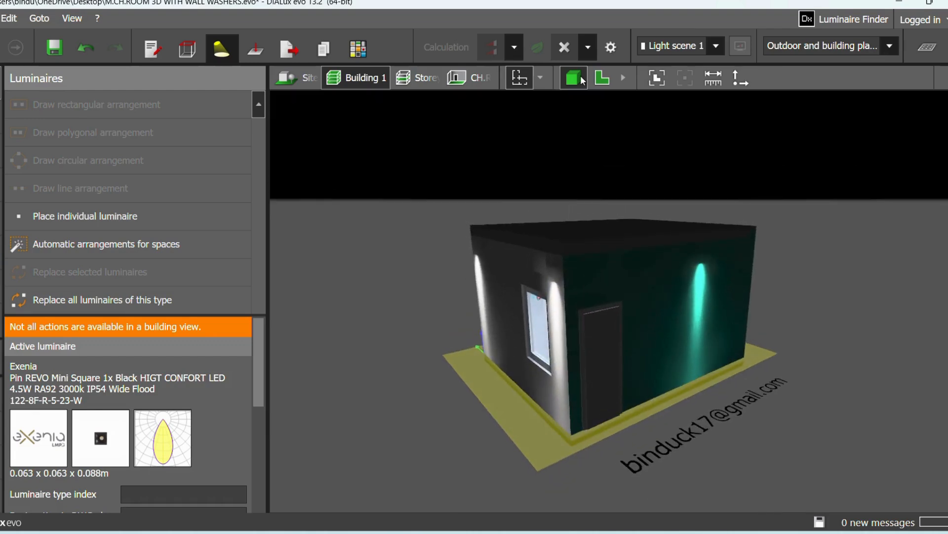
Step: In the display options, set the light distribution curves to show for all luminaires
left_click(946, 78)
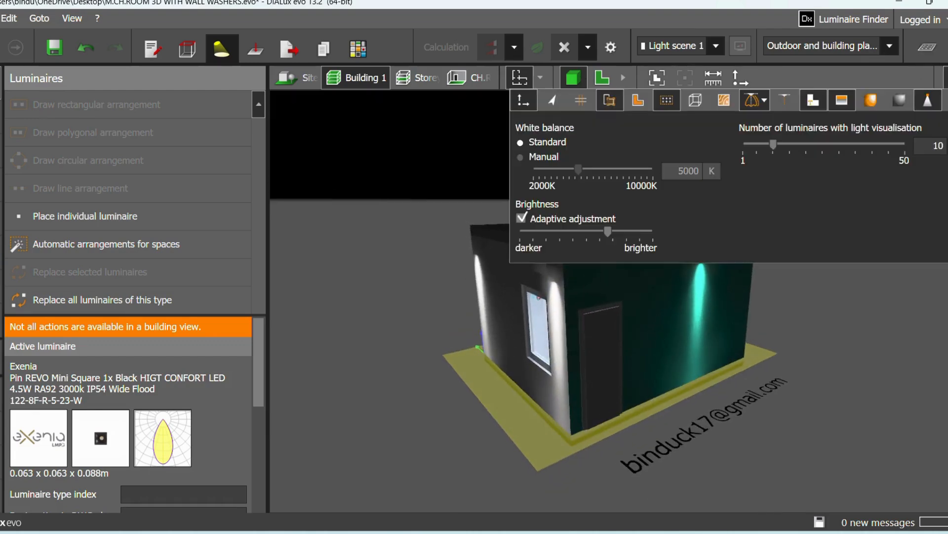
left_click(763, 102)
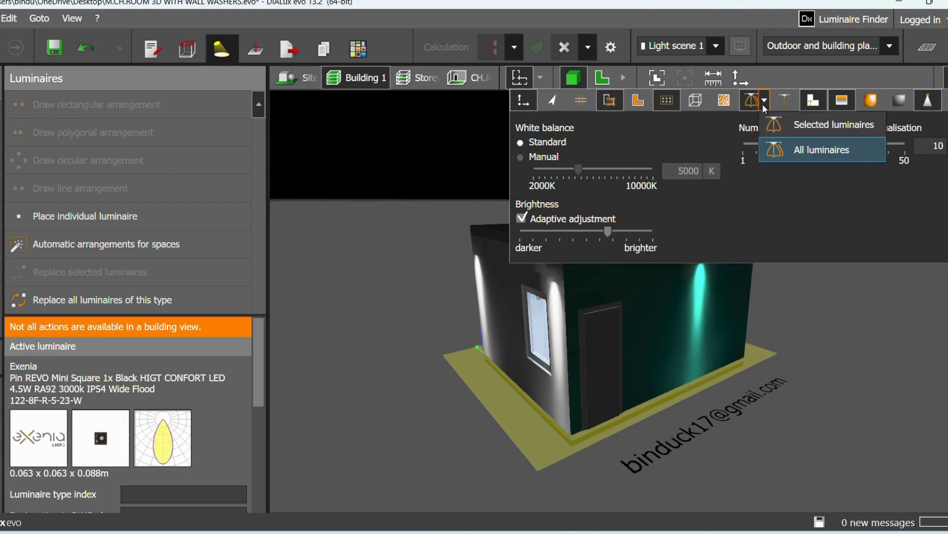
left_click(772, 154)
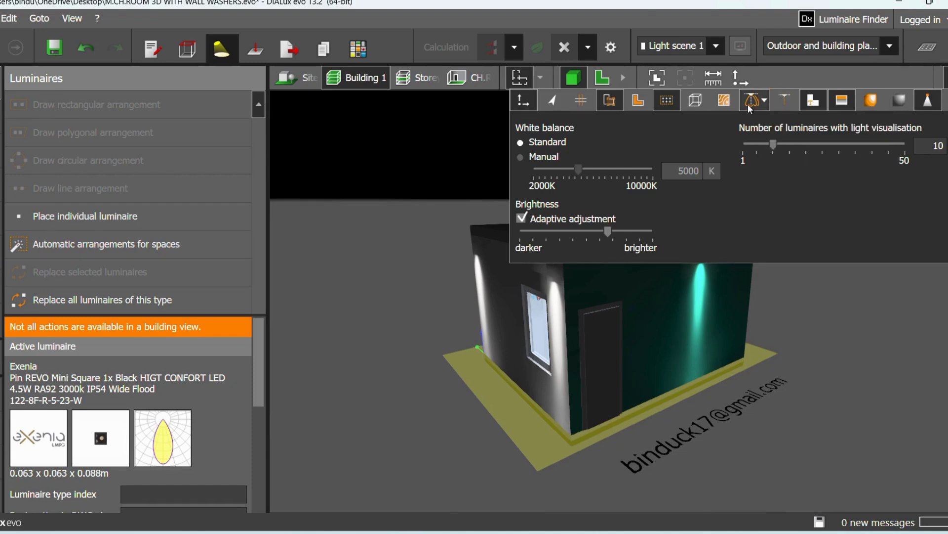
left_click(765, 104)
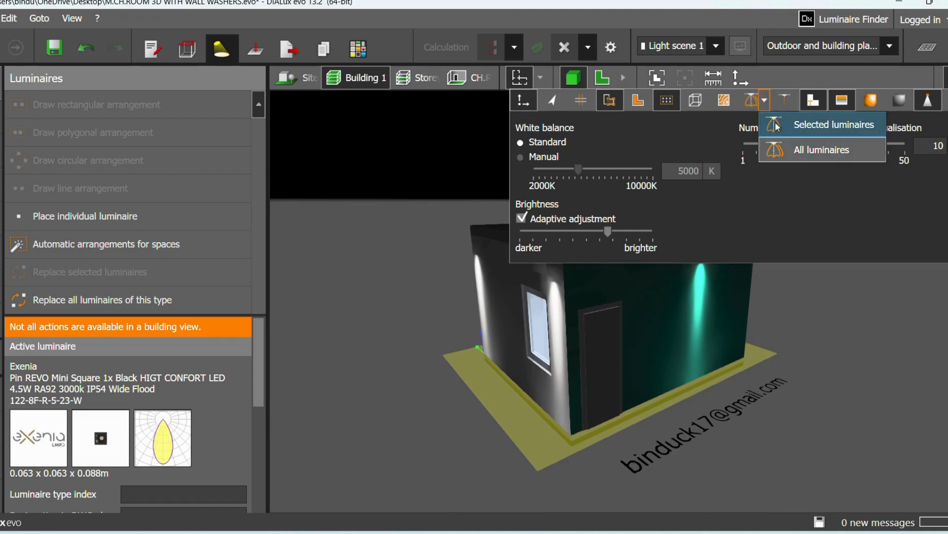
left_click(797, 150)
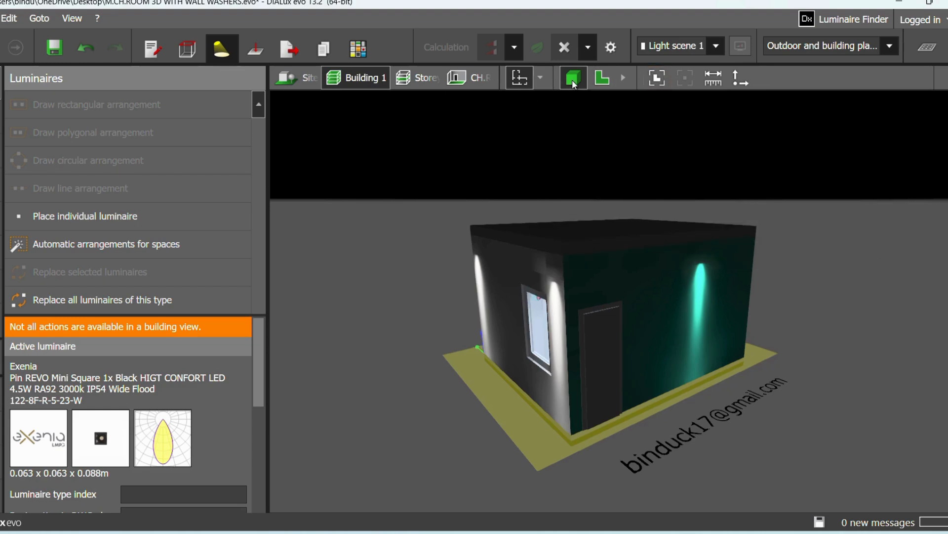
Step: Show Building 1 in floor plan view and review the available display options
left_click(603, 82)
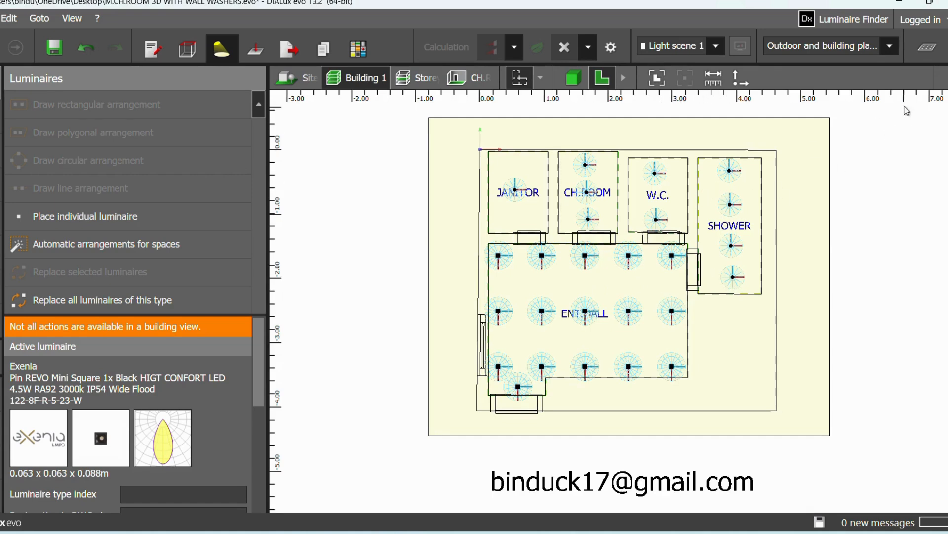
left_click(941, 77)
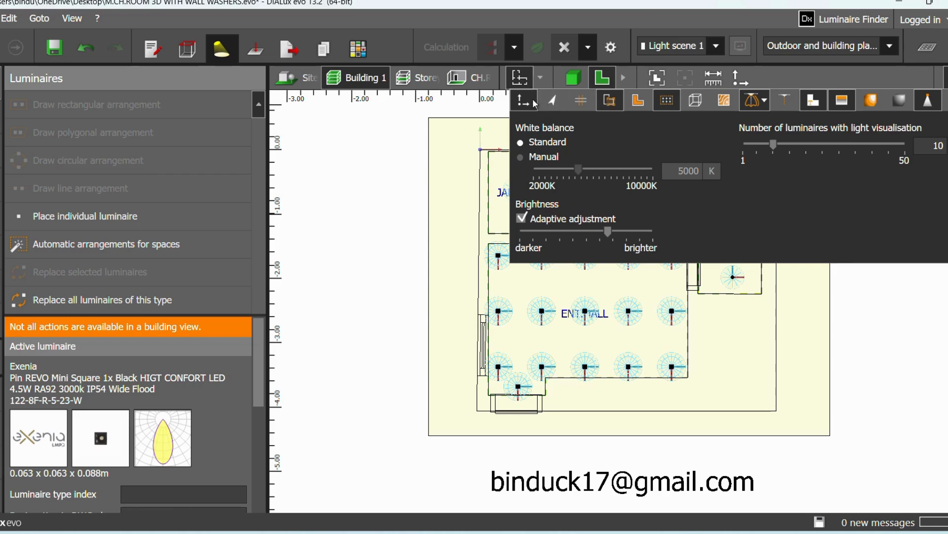
left_click(921, 333)
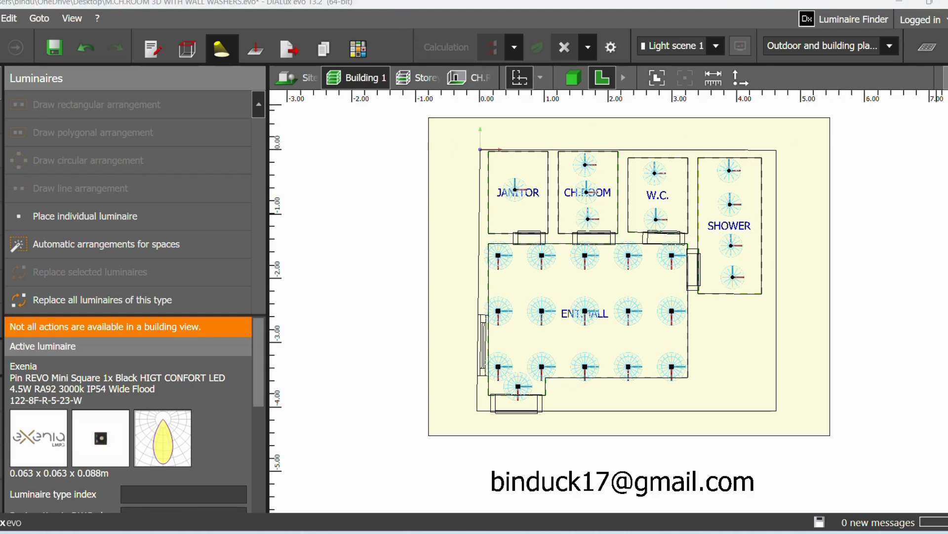
Step: Turn off the light distribution curves in the floor plan's display options and close the options
left_click(945, 78)
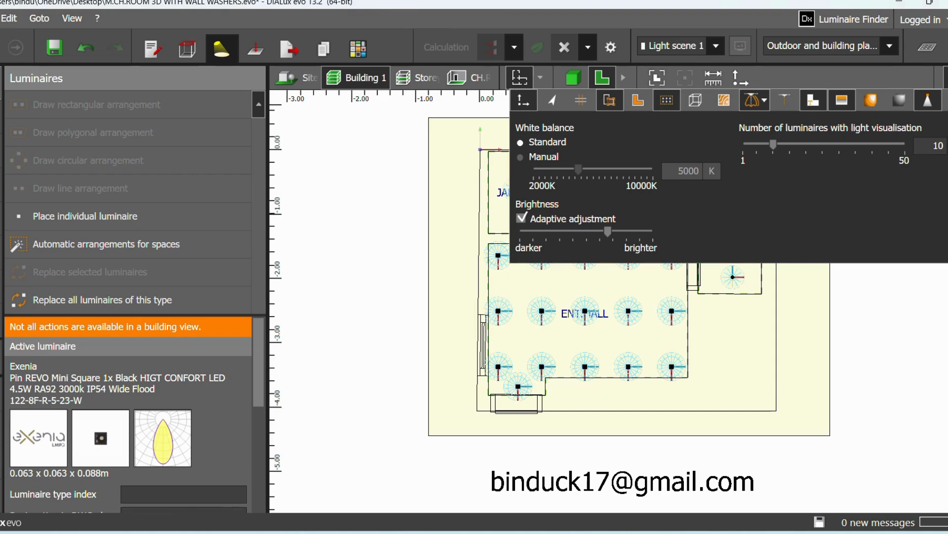
left_click(748, 105)
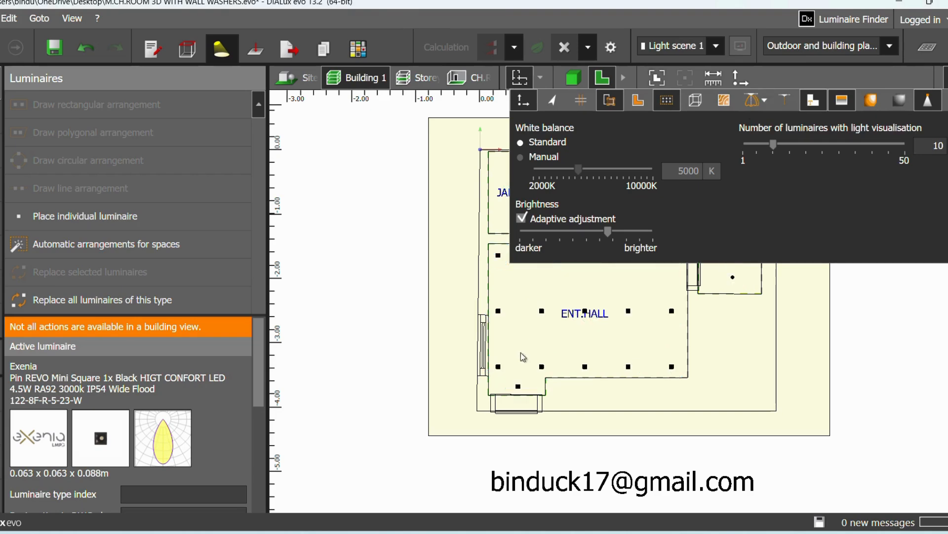
left_click(383, 229)
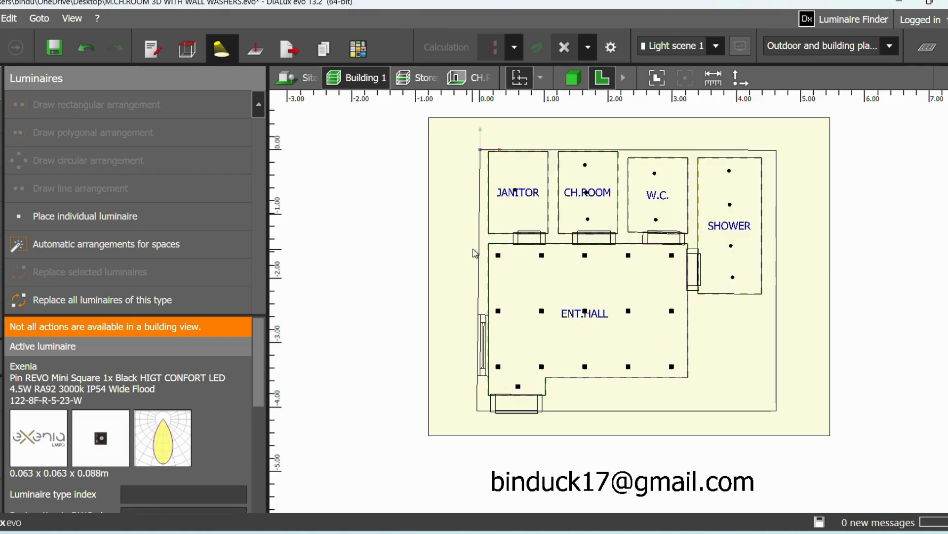